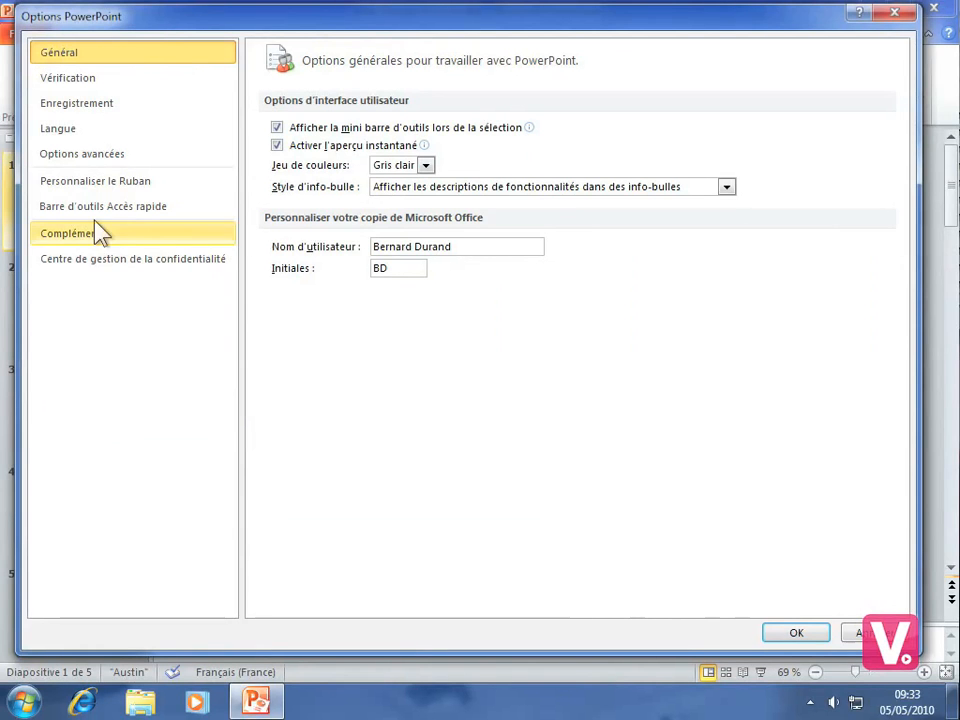
Step: In the ribbon customization options, create a new main tab after Accueil and name it "Outils utiles"
{"action": "left_click", "coordinate": [76, 185]}
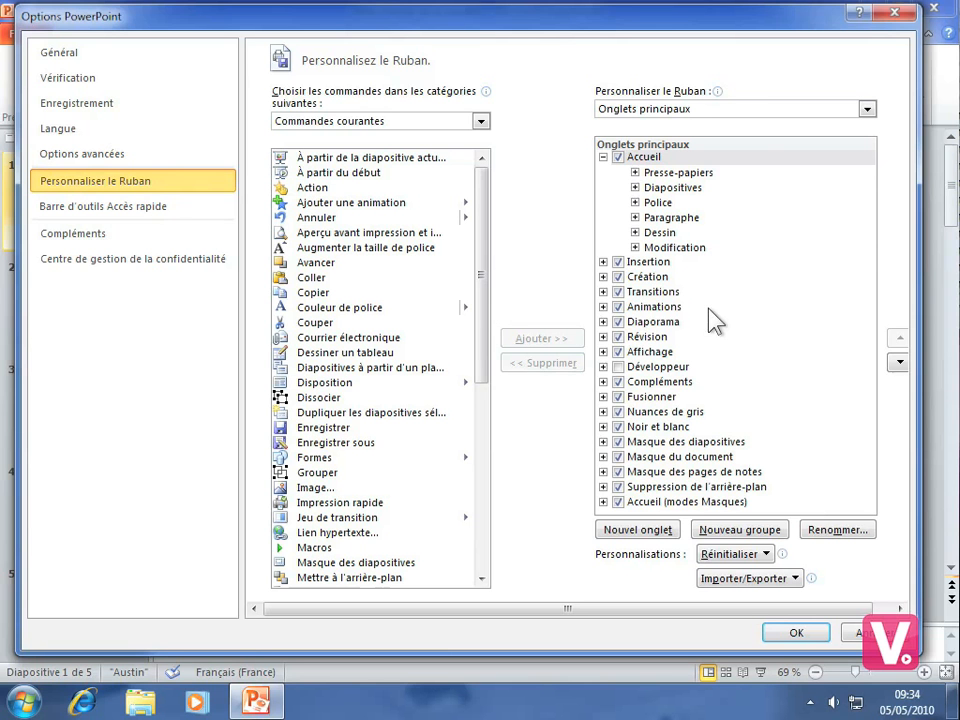
{"action": "left_click", "coordinate": [641, 532]}
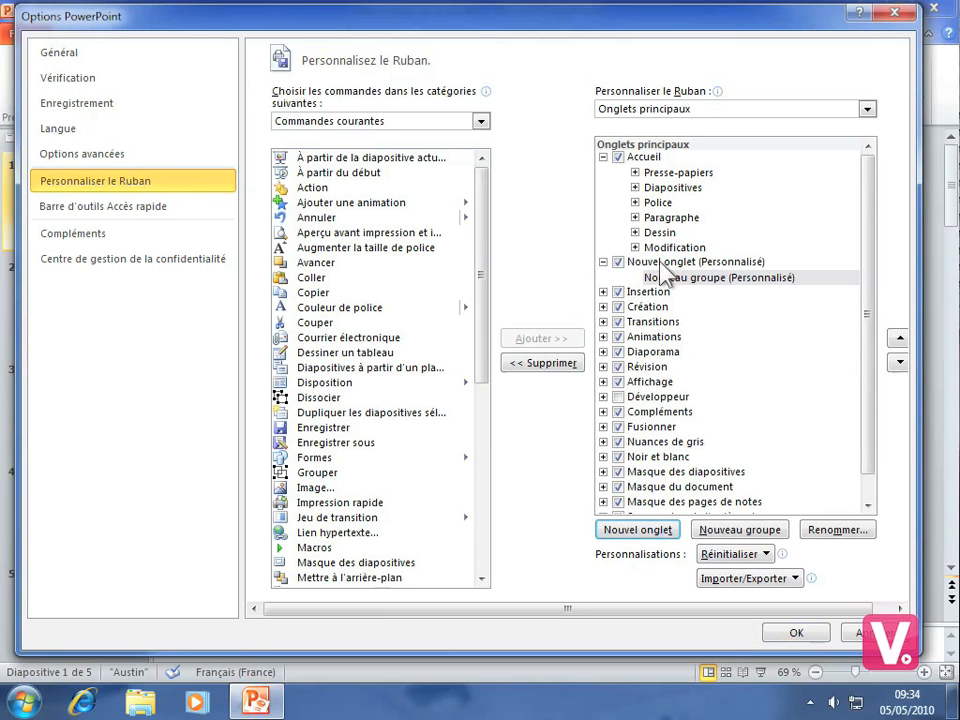
{"action": "left_click", "coordinate": [660, 264]}
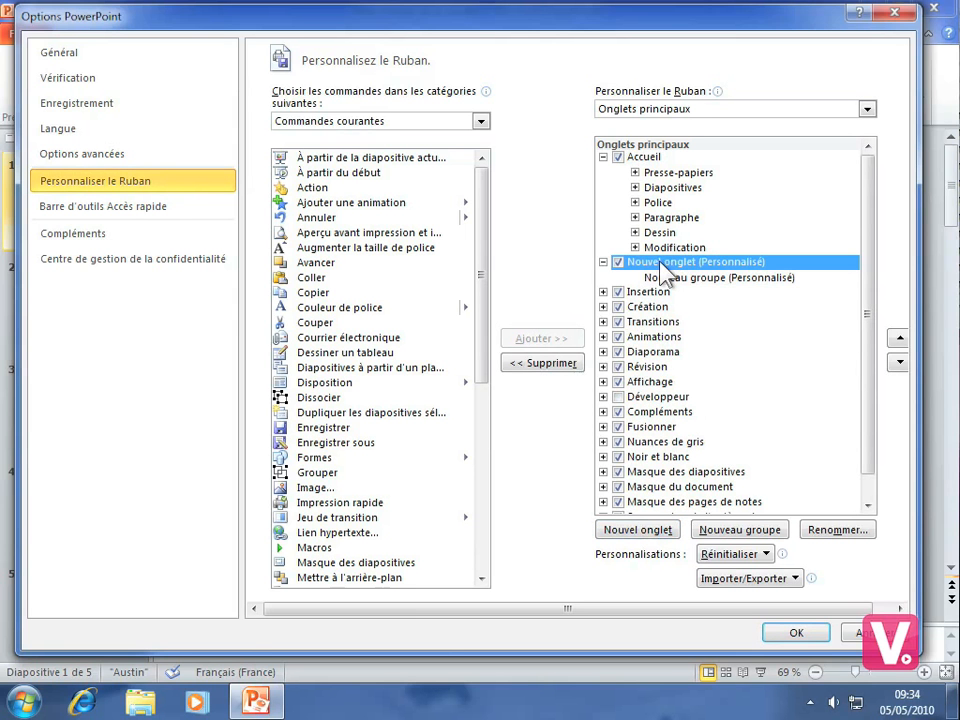
{"action": "left_click", "coordinate": [838, 531]}
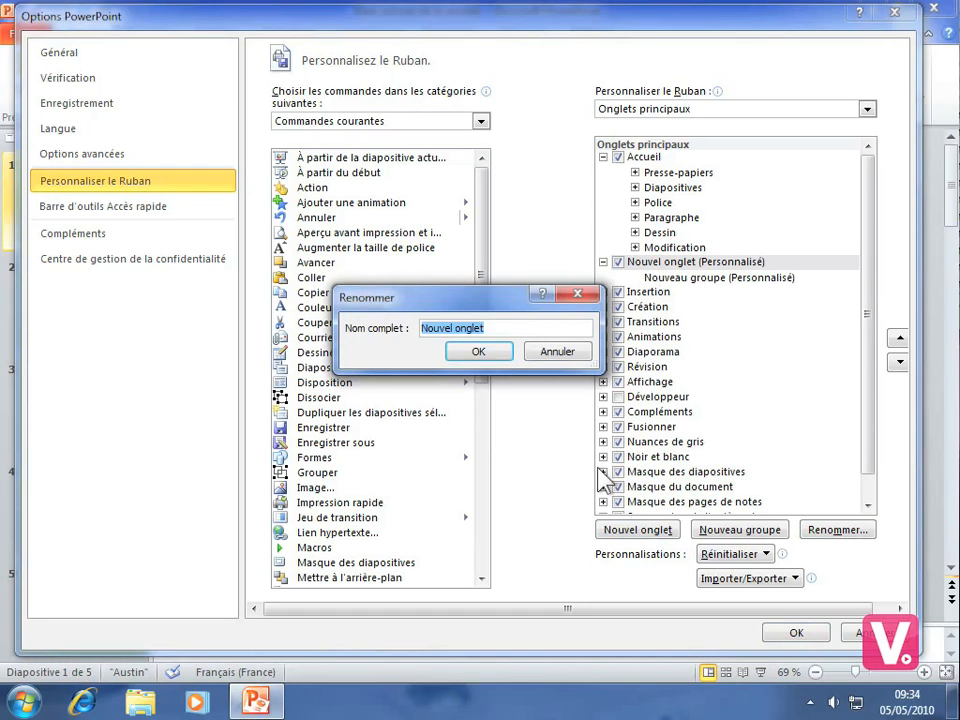
{"action": "type", "text": "Outi"}
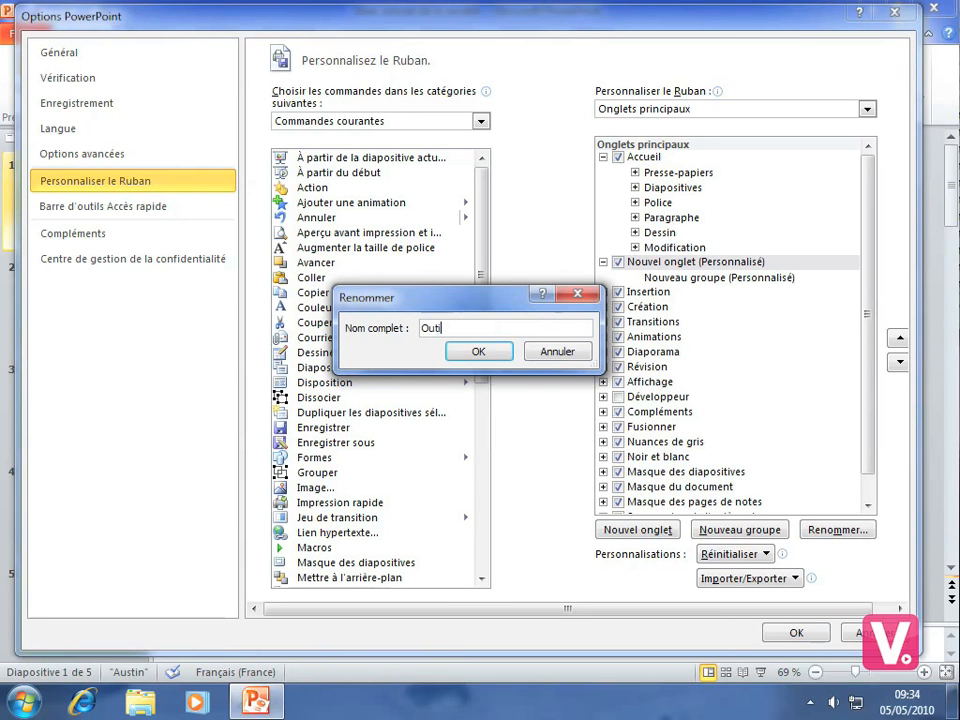
{"action": "type", "text": "ls utiles"}
{"action": "left_click", "coordinate": [479, 353]}
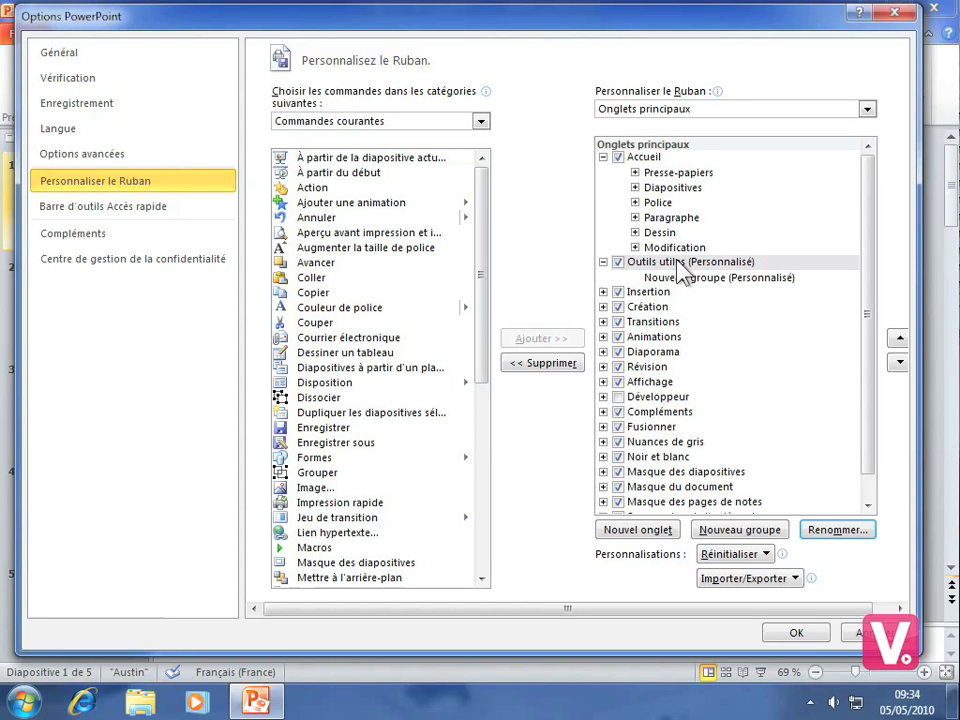
Step: Rename the new group inside the Outils utiles tab as "Mise en forme"
{"action": "left_click", "coordinate": [709, 284]}
{"action": "left_click", "coordinate": [836, 532]}
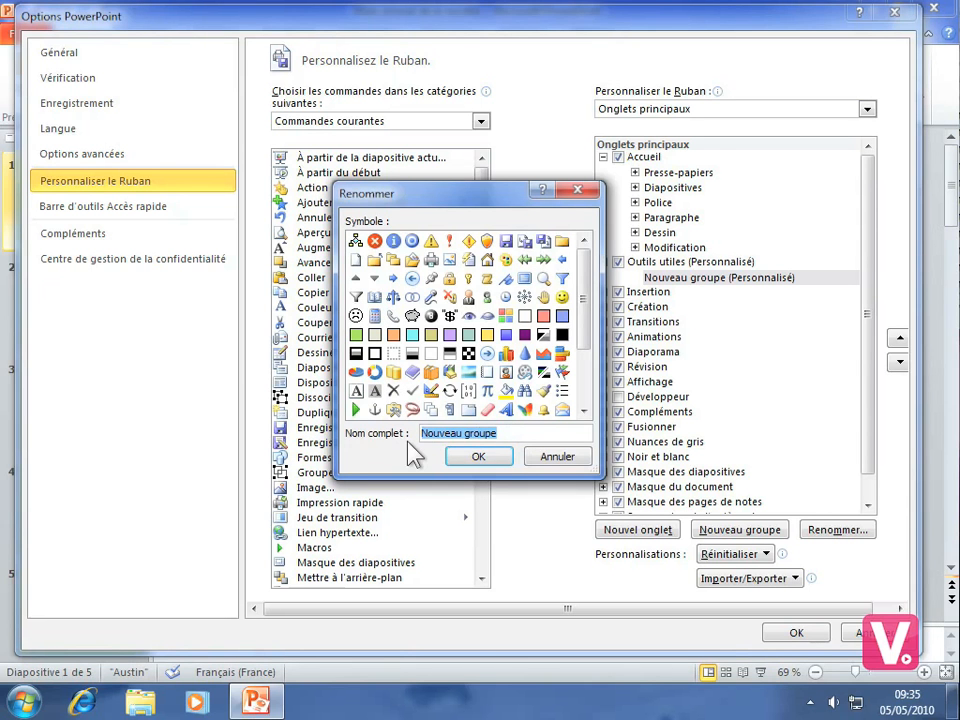
{"action": "type", "text": "Mi"}
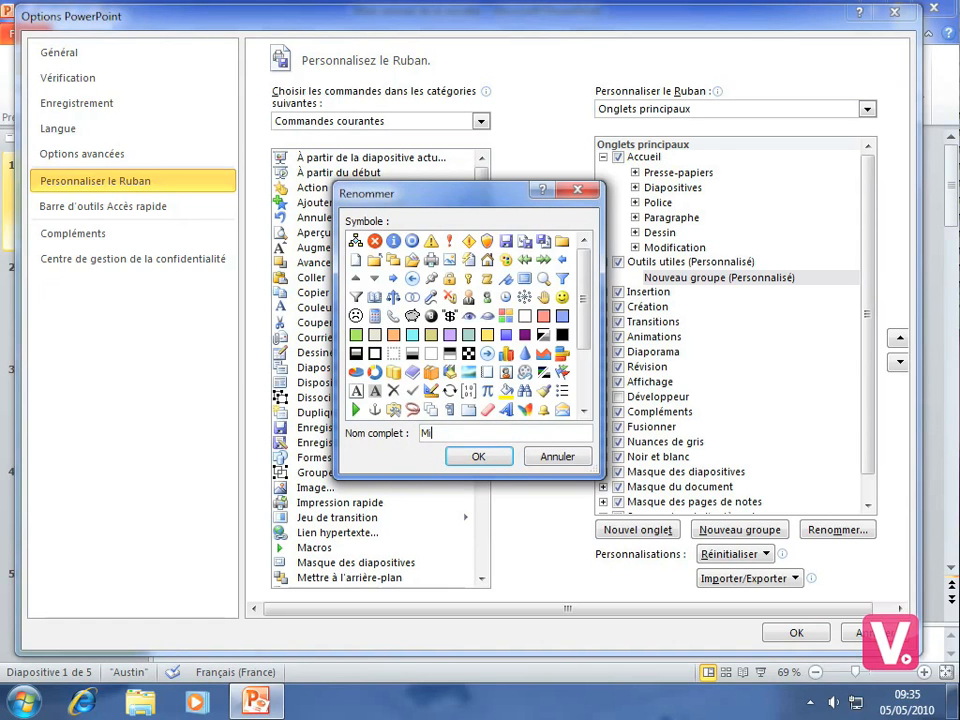
{"action": "type", "text": "se en forme"}
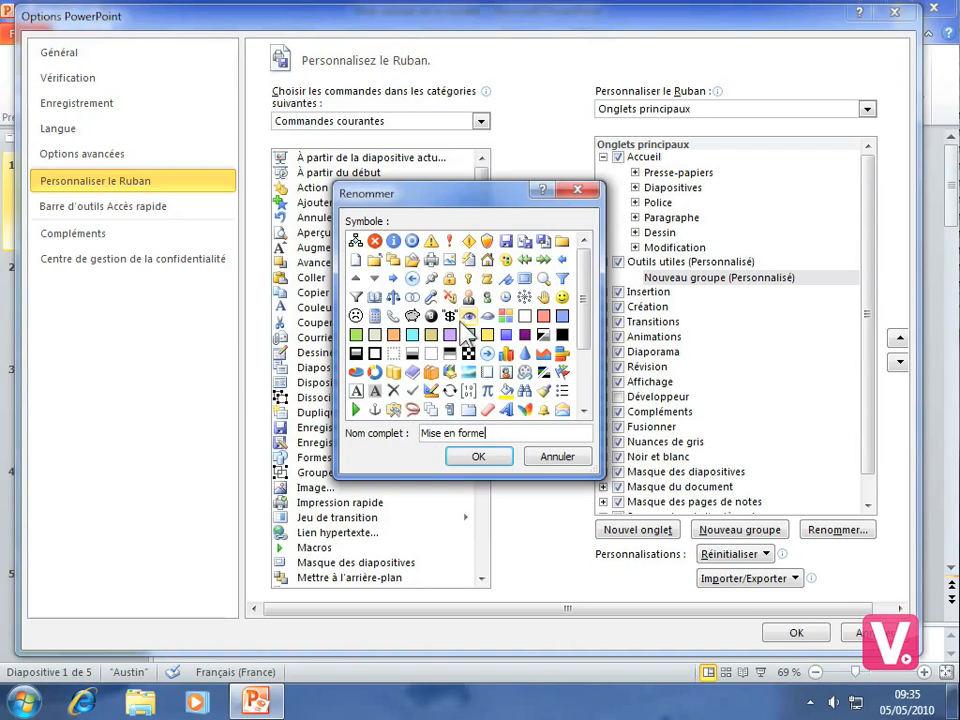
{"action": "left_click", "coordinate": [477, 456]}
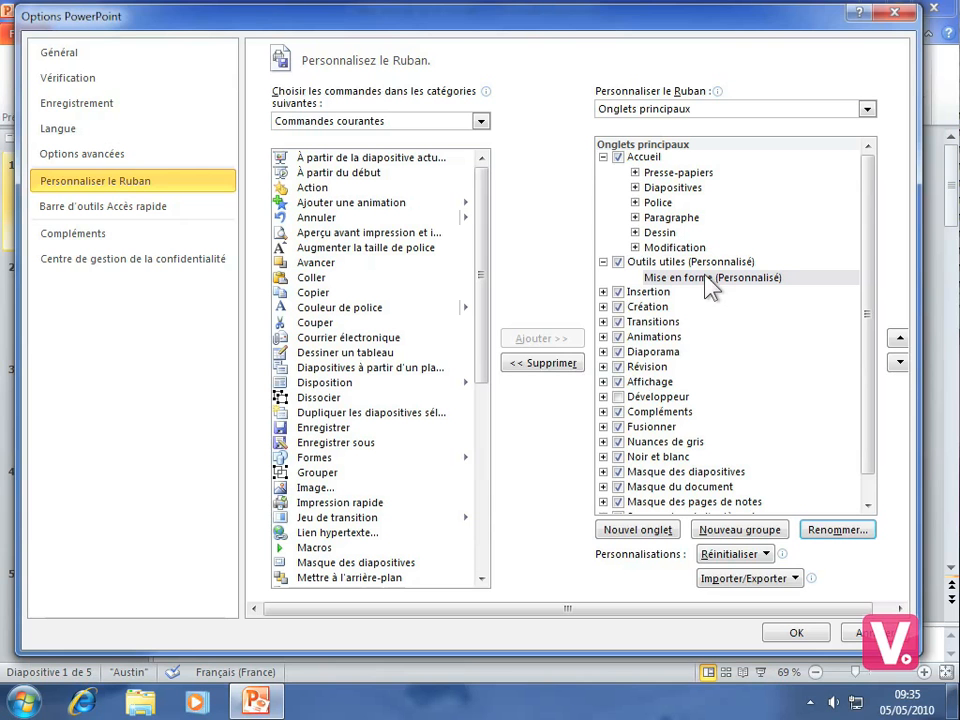
Step: Add the commands Couleur de police, Mise en forme de l'arrière-plan and Mise en forme de l'objet to the Mise en forme group
{"action": "left_click", "coordinate": [668, 288]}
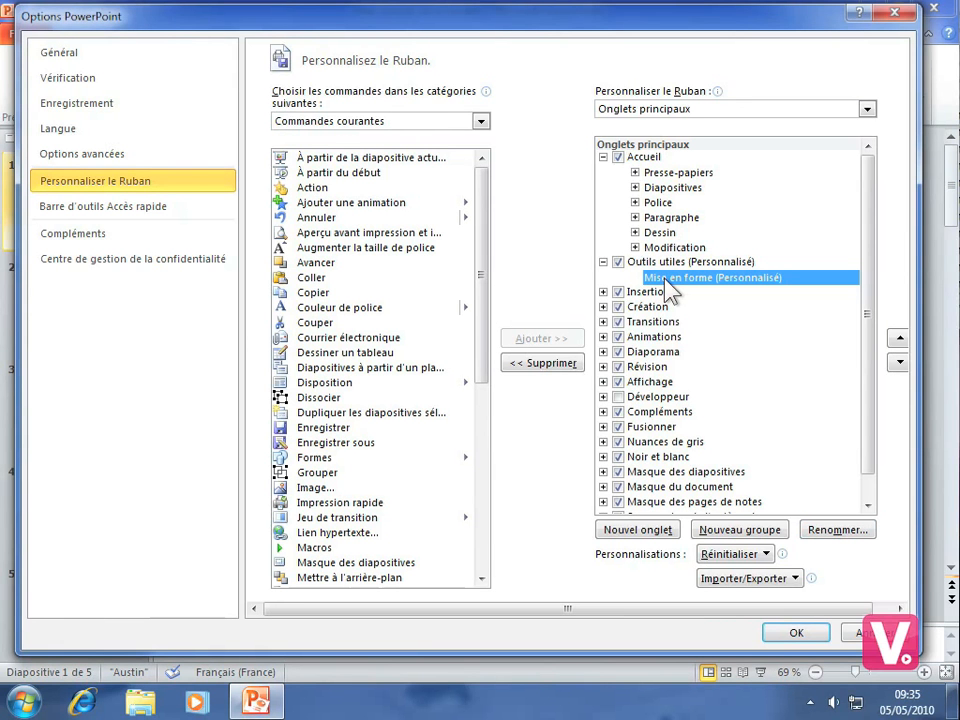
{"action": "left_click", "coordinate": [336, 312]}
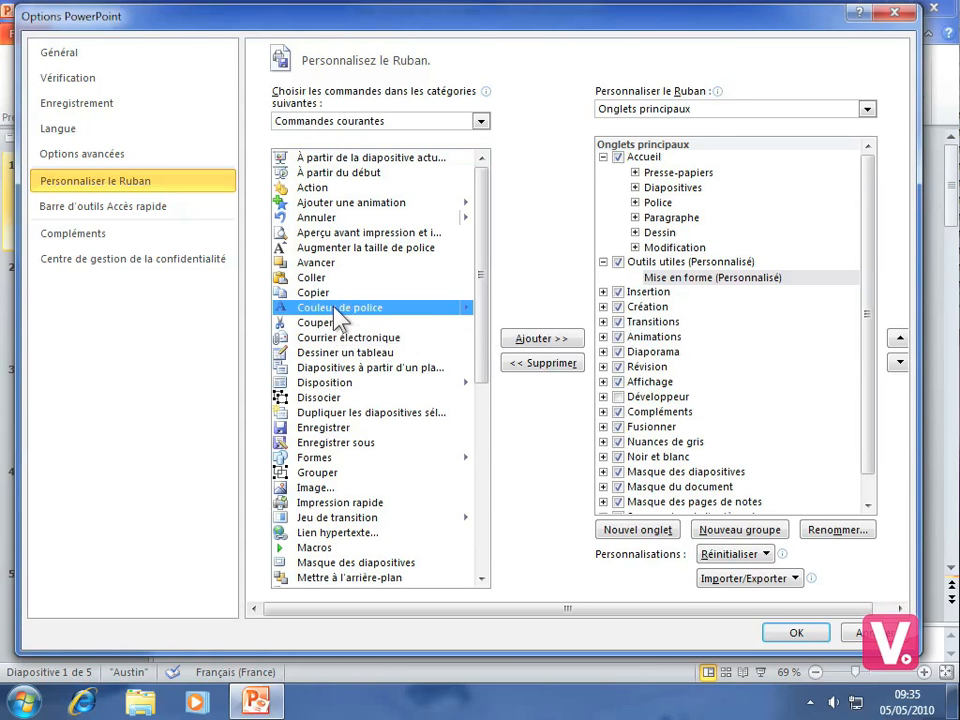
{"action": "left_click", "coordinate": [547, 340]}
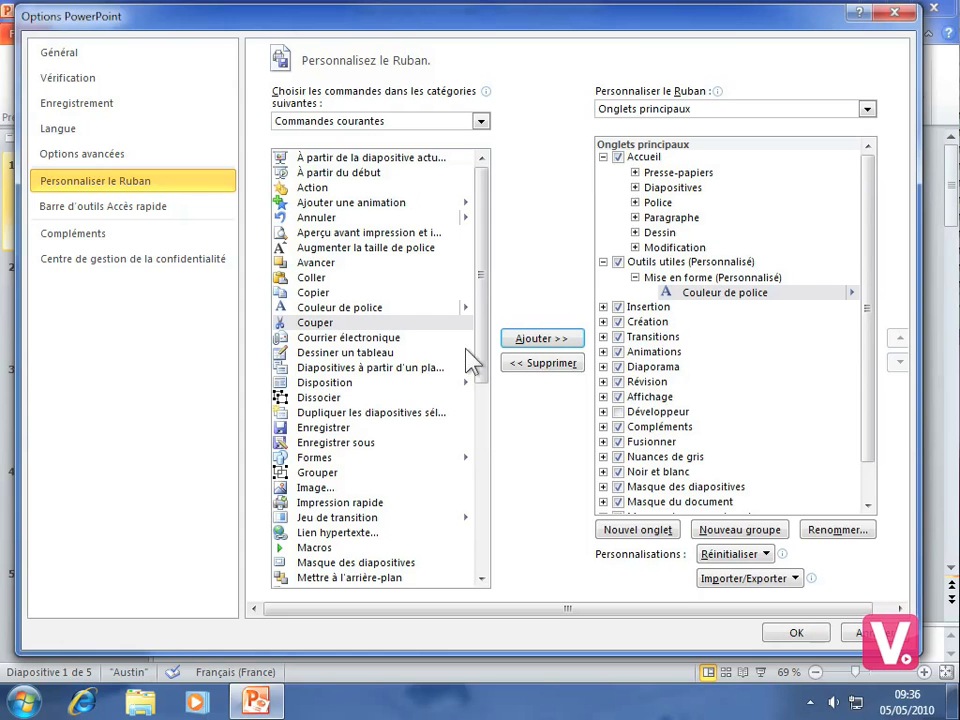
{"action": "left_click_drag", "start_coordinate": [483, 343], "coordinate": [476, 424]}
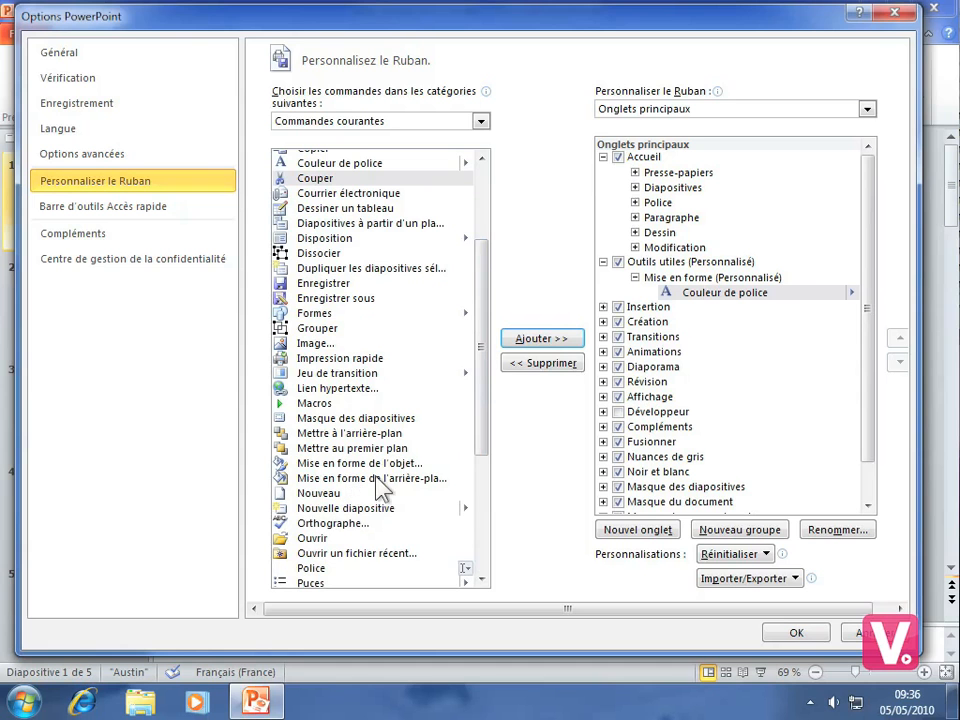
{"action": "left_click", "coordinate": [377, 478]}
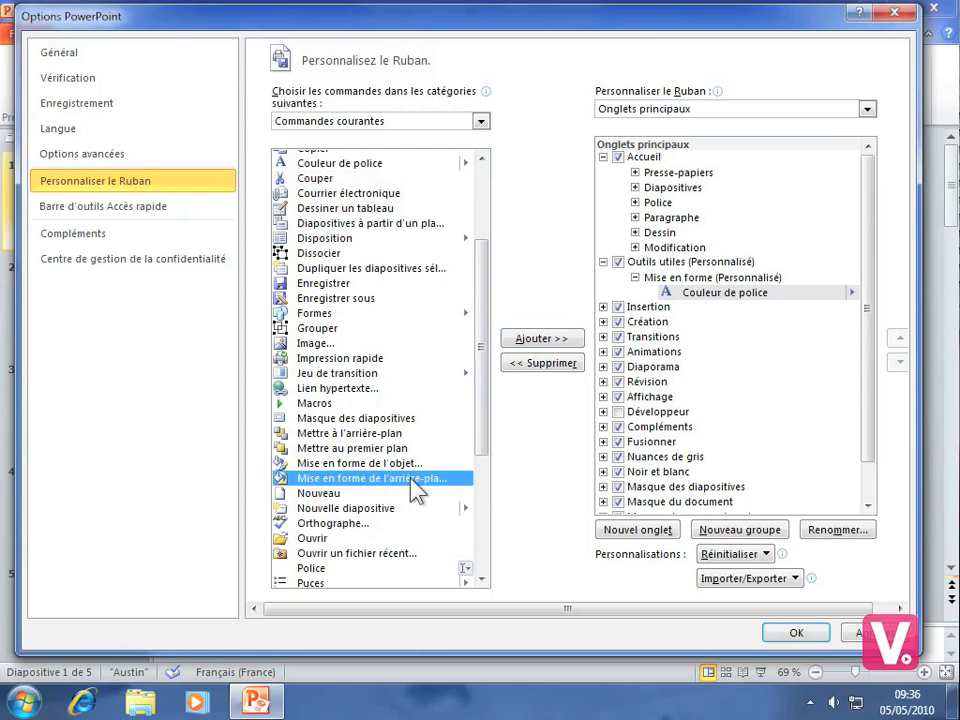
{"action": "left_click", "coordinate": [532, 341]}
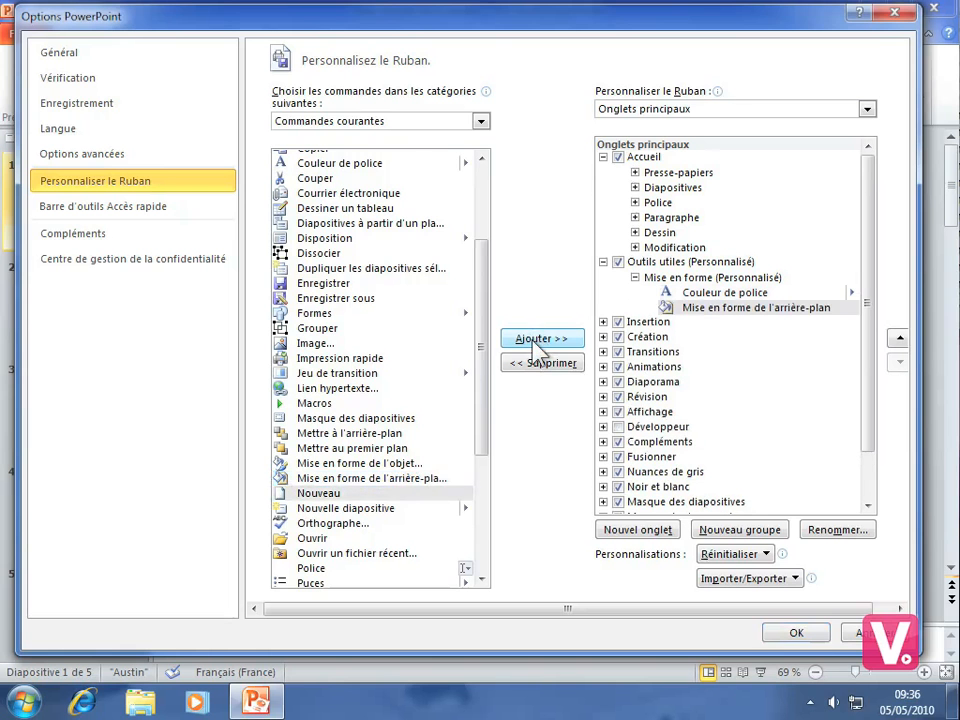
{"action": "left_click", "coordinate": [338, 464]}
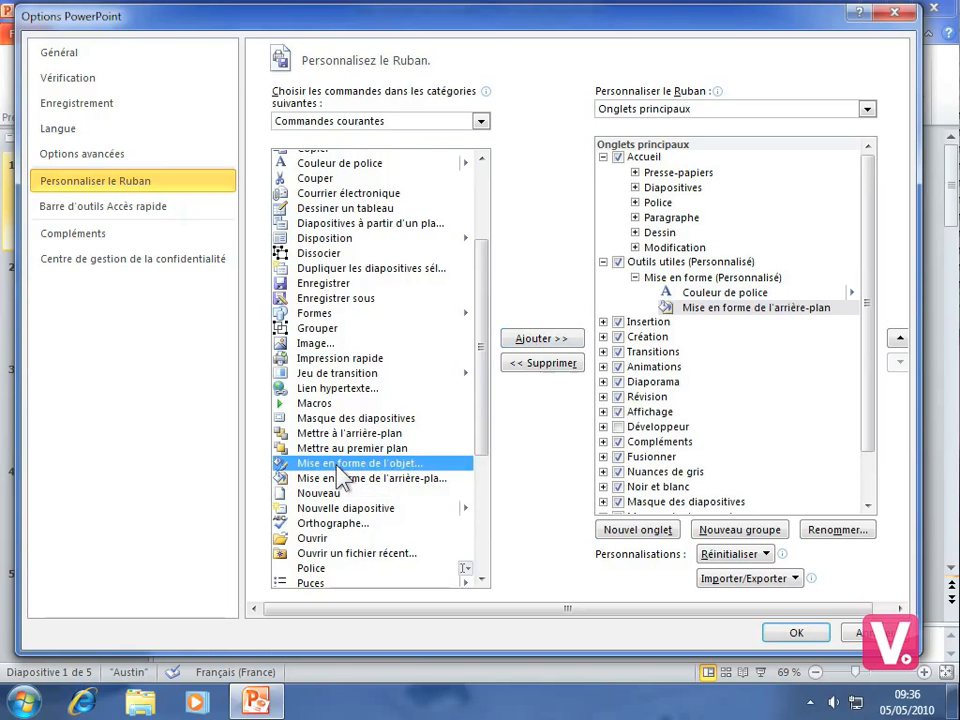
{"action": "left_click", "coordinate": [532, 341]}
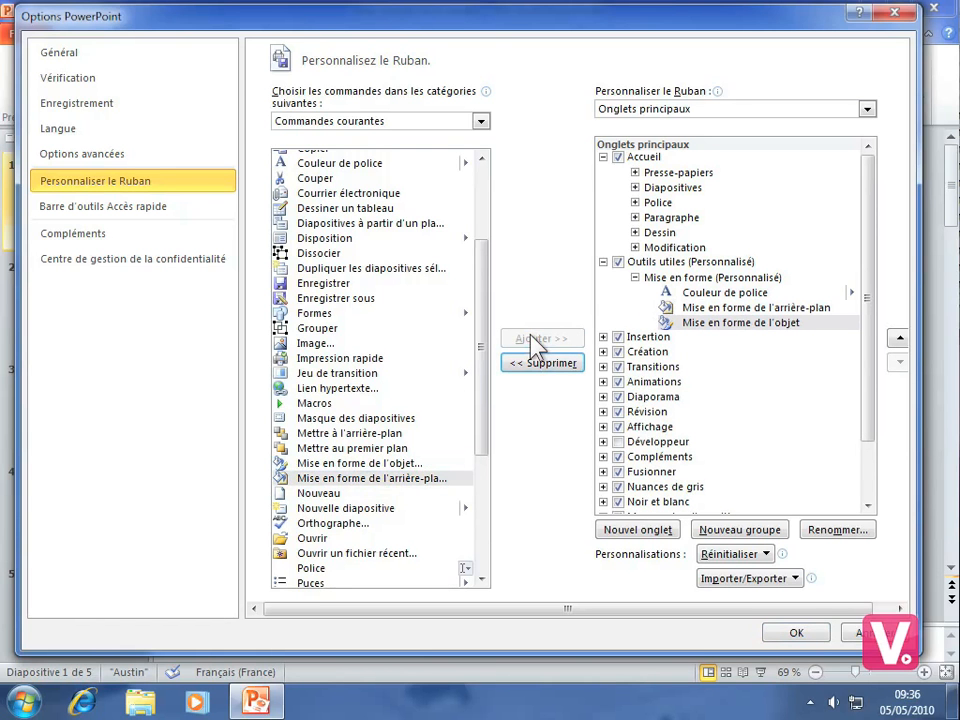
Step: Create a second group in the Outils utiles tab and name it "Copier/coller"
{"action": "left_click", "coordinate": [774, 538]}
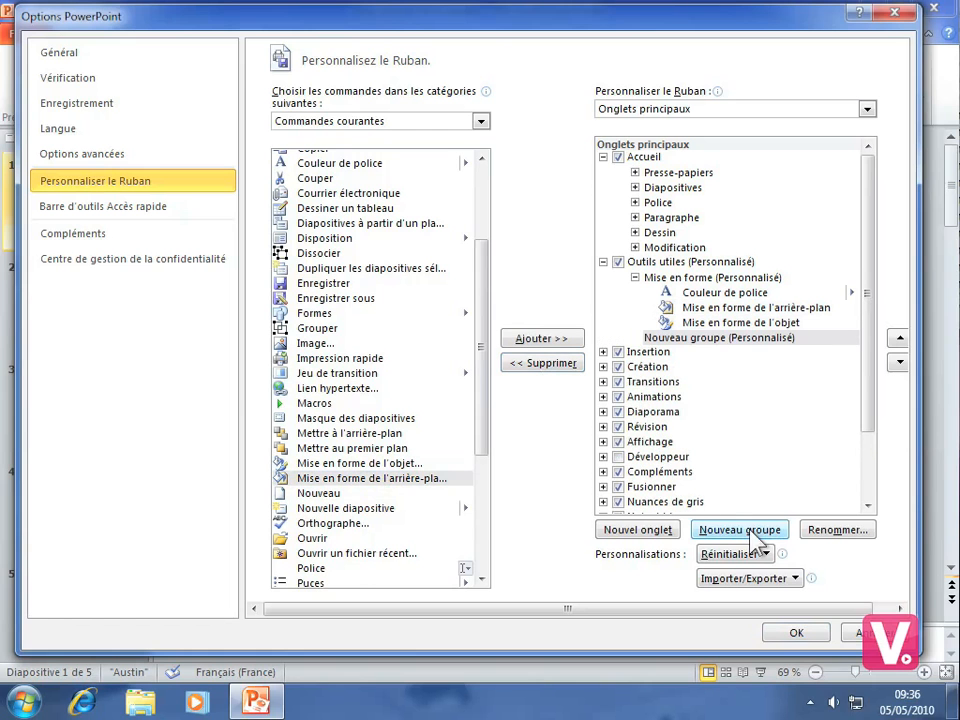
{"action": "left_click", "coordinate": [692, 340]}
{"action": "left_click", "coordinate": [838, 530]}
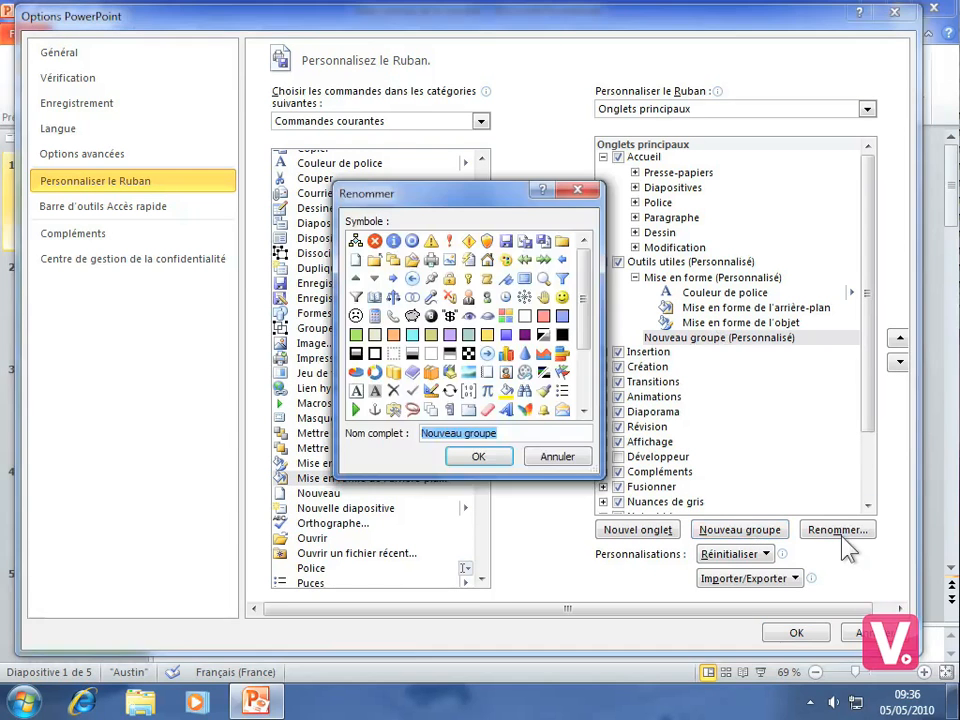
{"action": "type", "text": "C"}
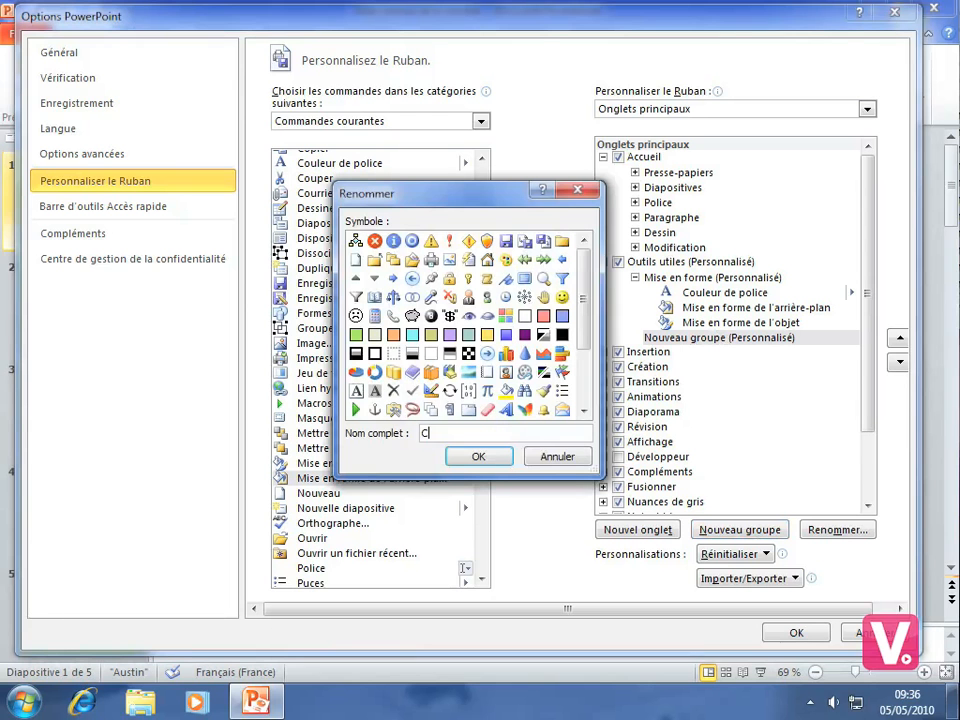
{"action": "type", "text": "opier/coller"}
{"action": "left_click", "coordinate": [480, 457]}
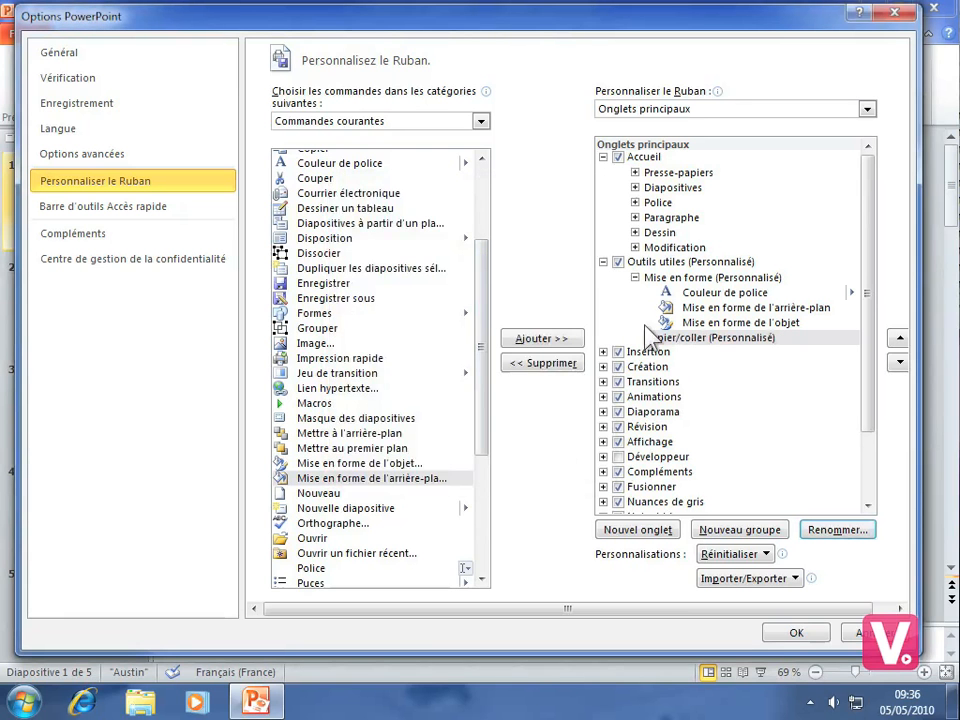
Step: Add the commands Copier, Coller and Couper, in that order, to the Copier/coller group
{"action": "left_click_drag", "start_coordinate": [484, 326], "coordinate": [483, 247]}
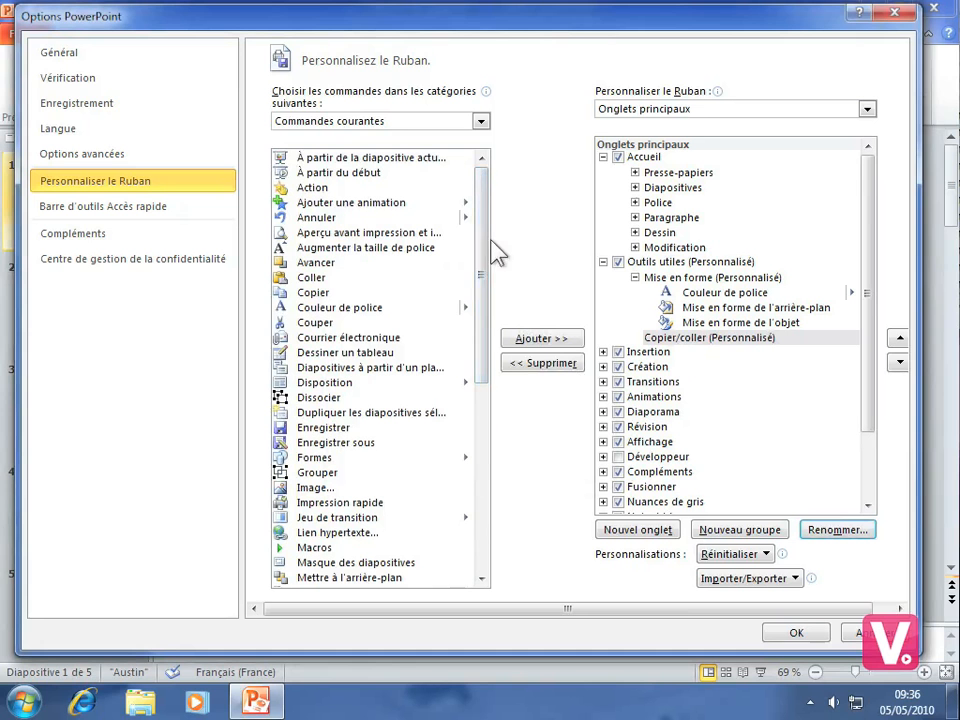
{"action": "left_click", "coordinate": [312, 294]}
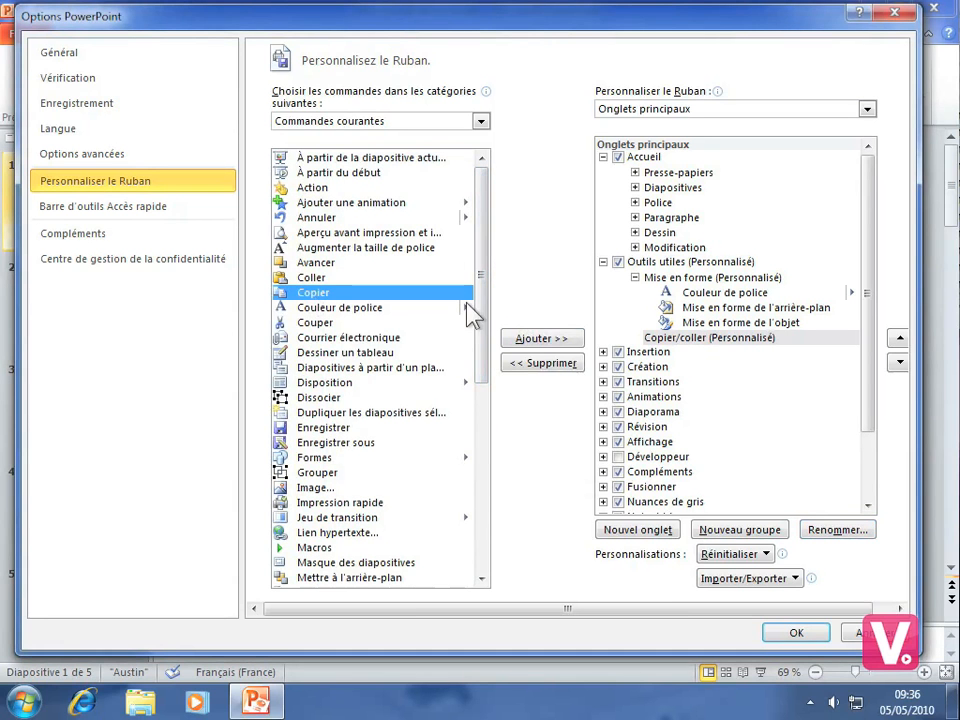
{"action": "left_click", "coordinate": [552, 341]}
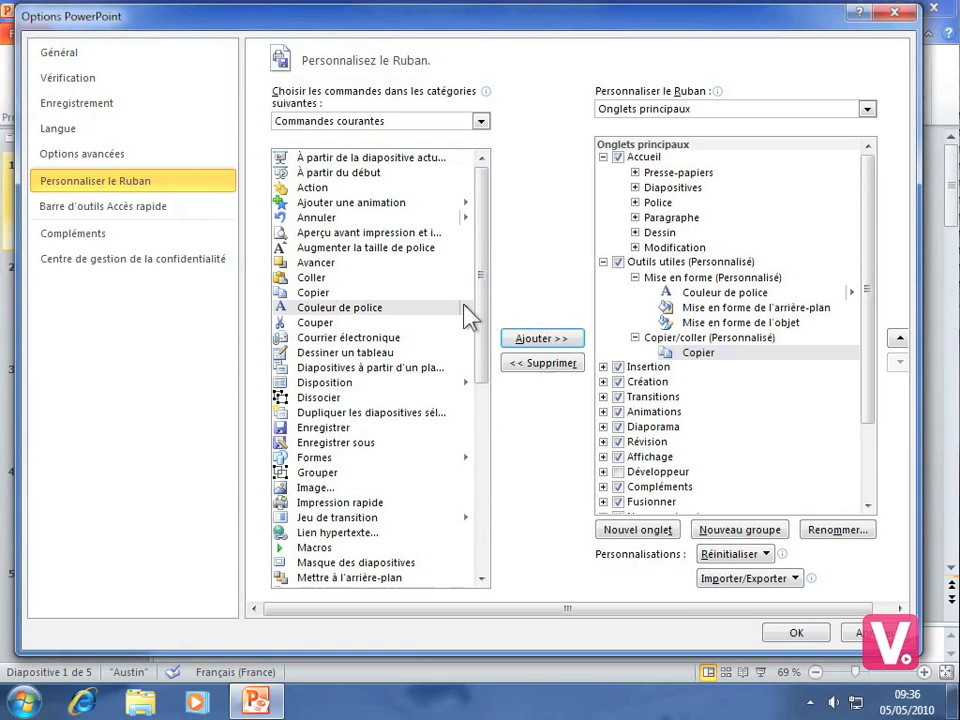
{"action": "left_click", "coordinate": [310, 278]}
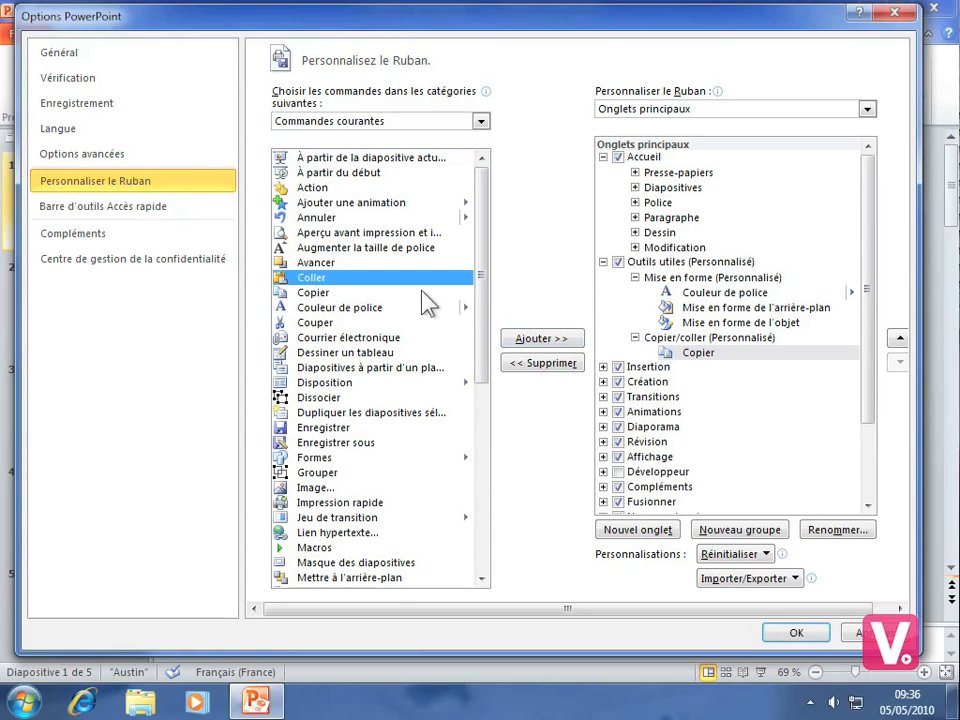
{"action": "left_click", "coordinate": [540, 341]}
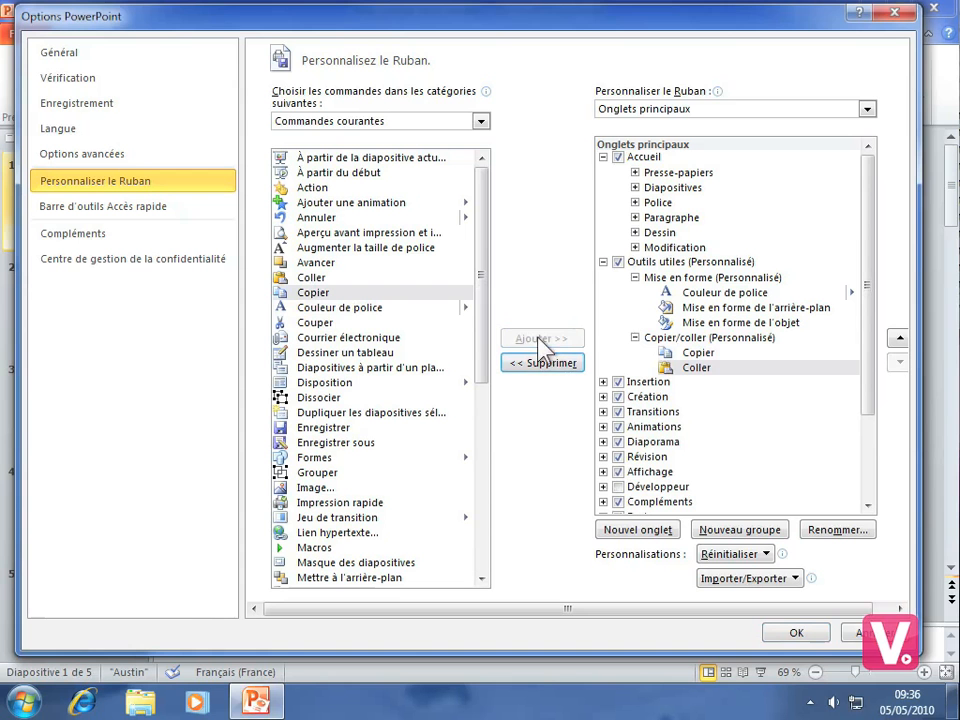
{"action": "left_click", "coordinate": [310, 322]}
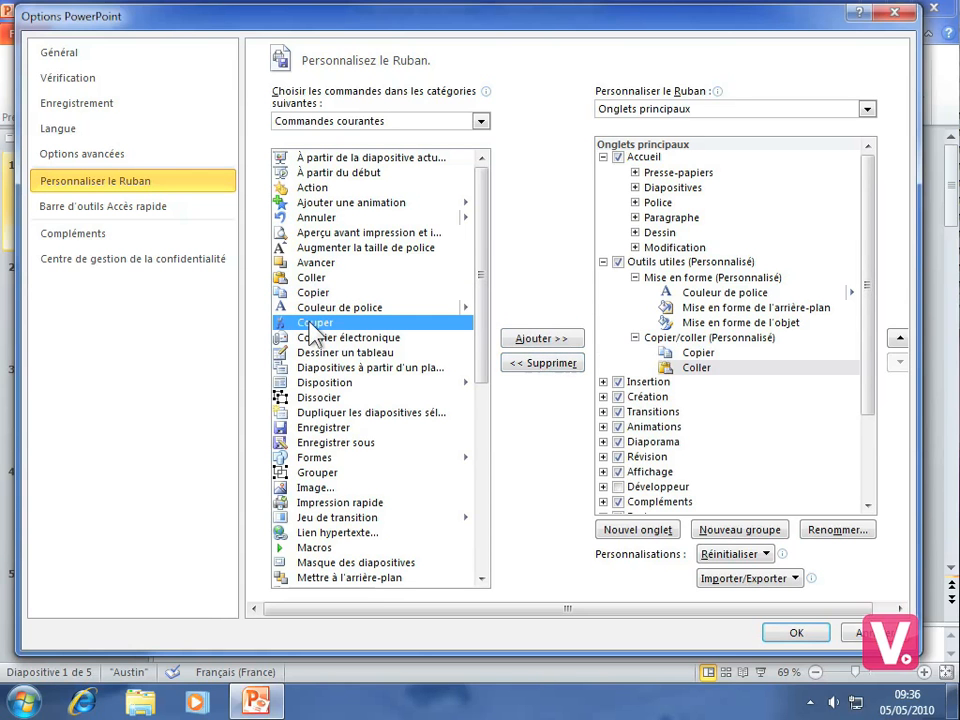
{"action": "left_click", "coordinate": [556, 340]}
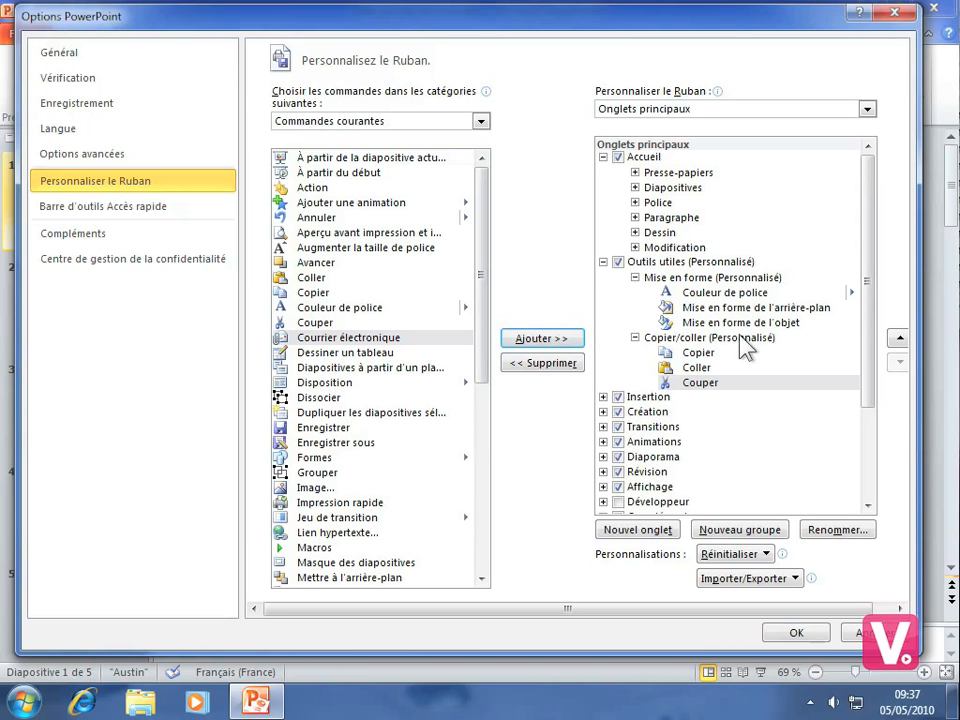
Step: Move the Couper command above Coller in its group, and move the Outils utiles tab ahead of Accueil
{"action": "left_click", "coordinate": [703, 390]}
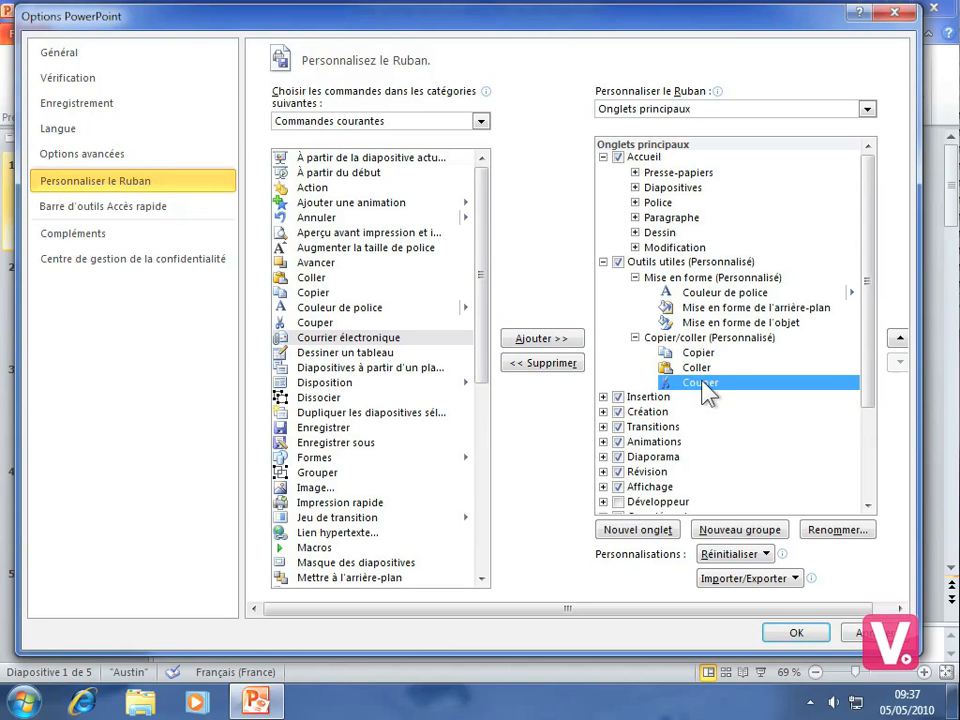
{"action": "left_click", "coordinate": [899, 341]}
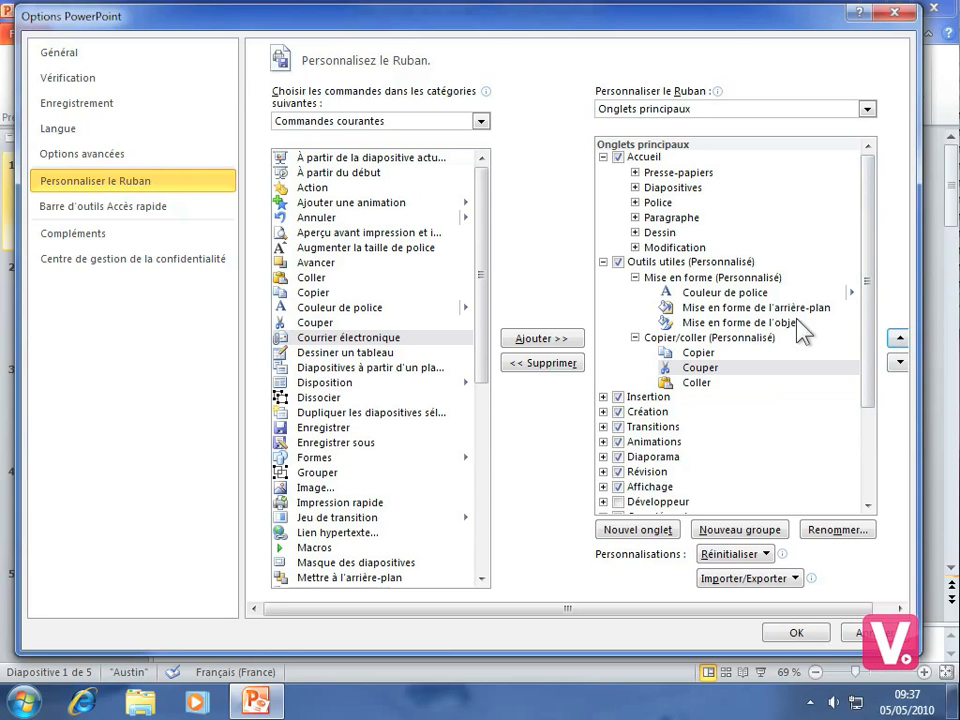
{"action": "left_click", "coordinate": [645, 264]}
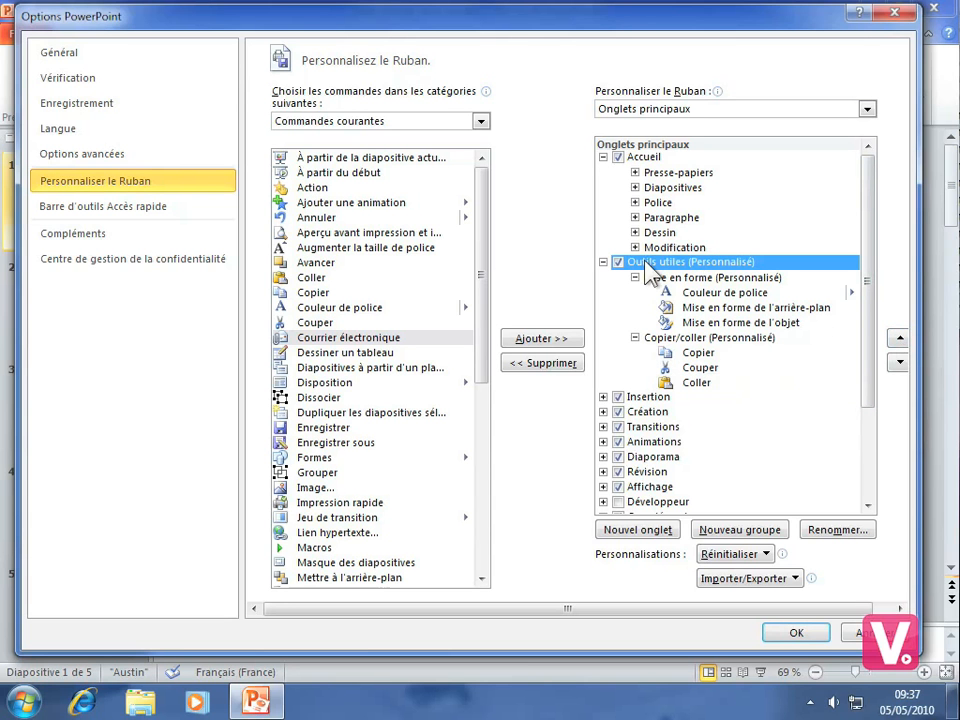
{"action": "left_click", "coordinate": [898, 341]}
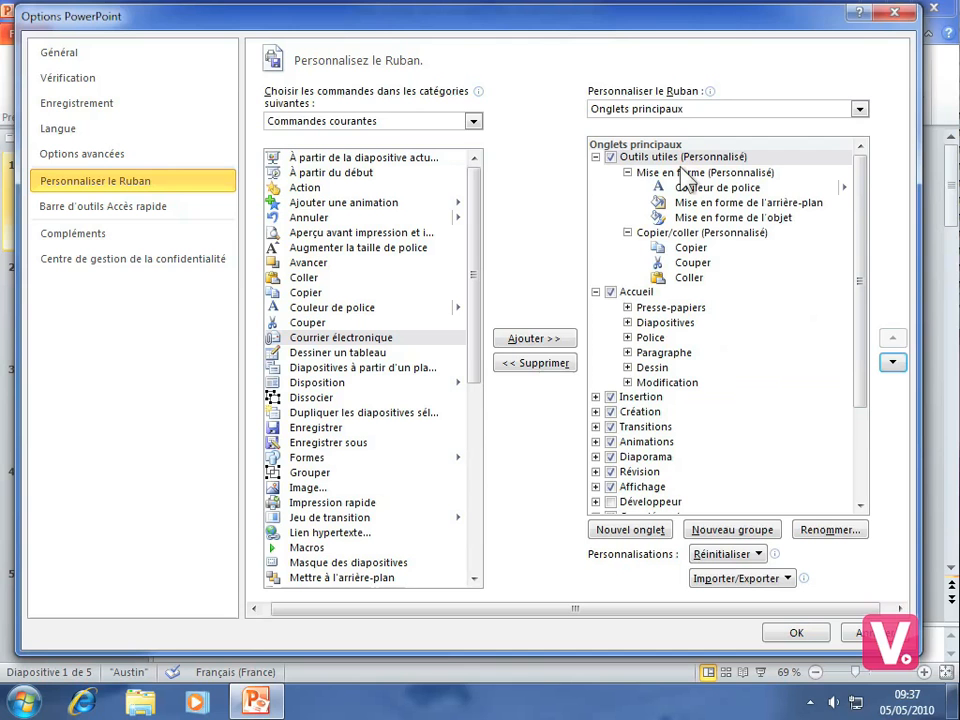